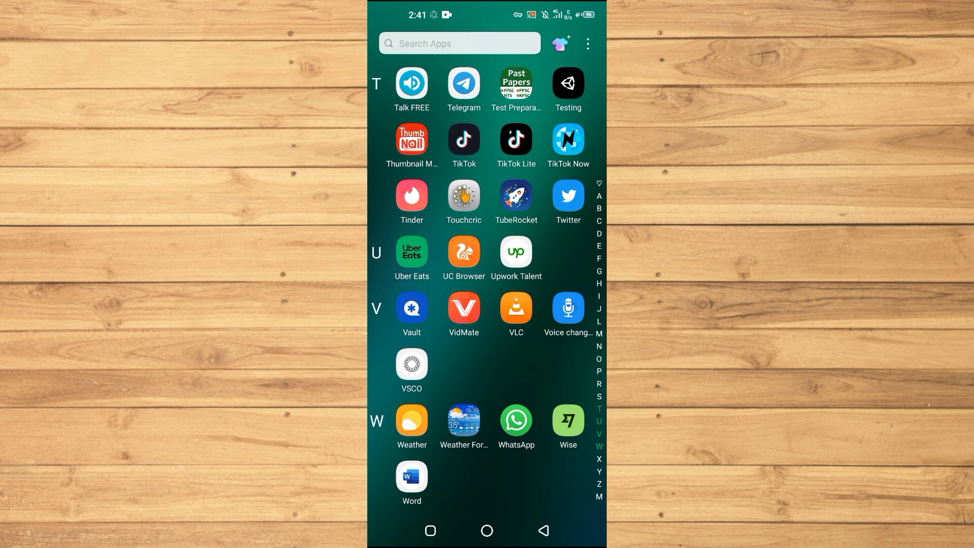
- Launch Telegram and bring up the account side menu
{"action": "left_click", "coordinate": [464, 84]}
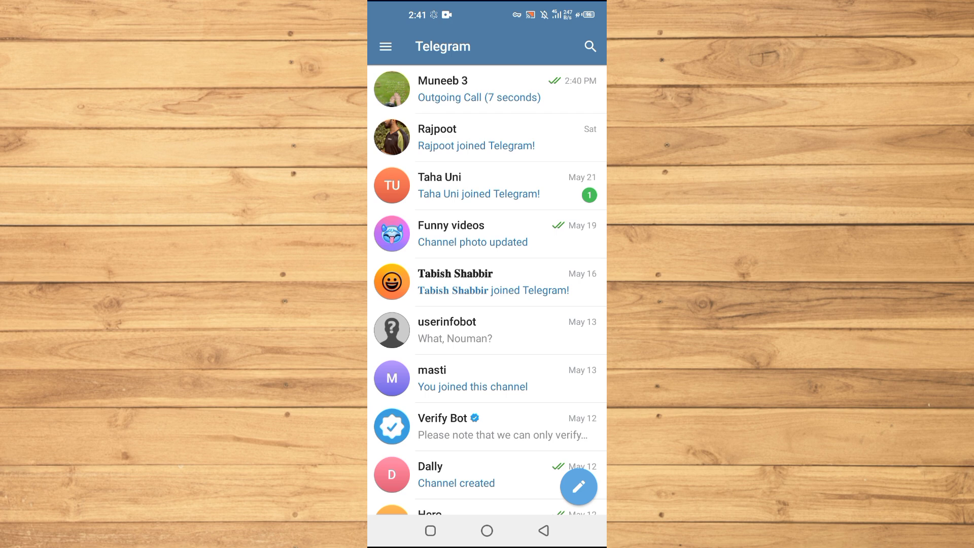
{"action": "left_click", "coordinate": [386, 47]}
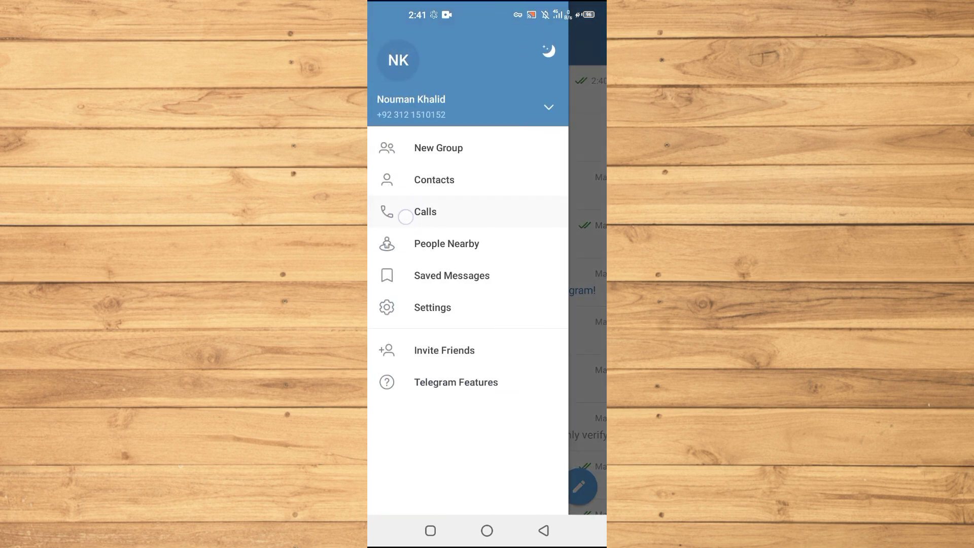
- Go to Calls from the side menu and pull down the call history list
{"action": "left_click", "coordinate": [426, 212]}
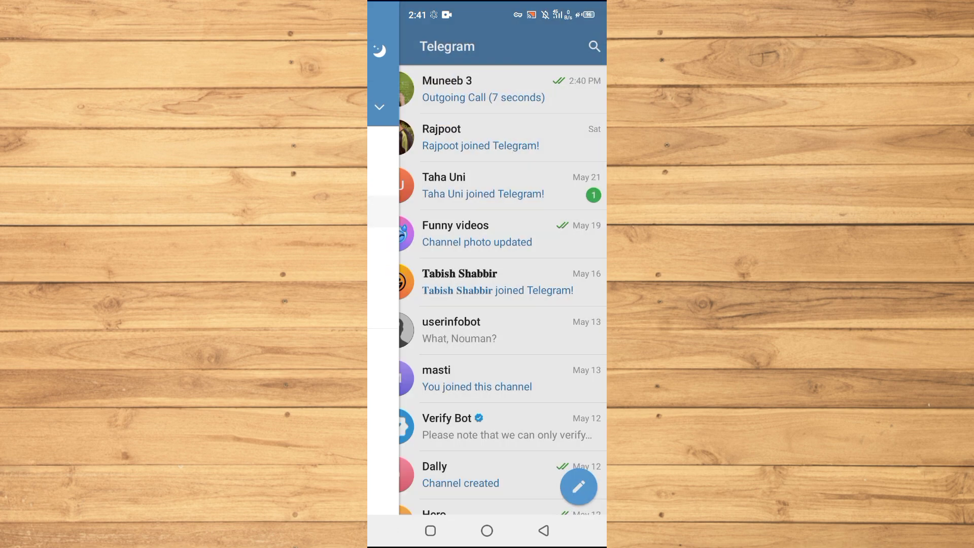
{"action": "left_click_drag", "start_coordinate": [420, 147], "coordinate": [407, 326]}
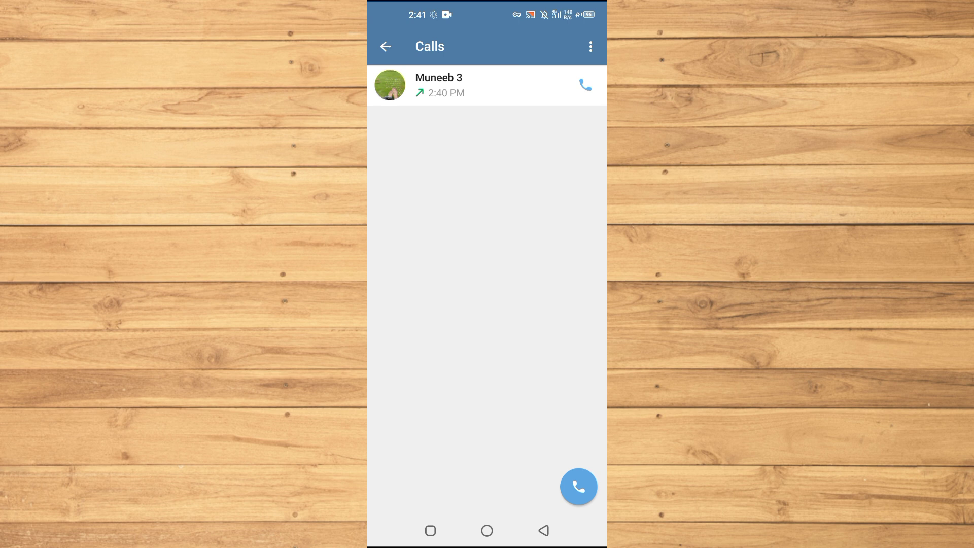
{"action": "left_click_drag", "start_coordinate": [404, 138], "coordinate": [410, 191]}
{"action": "left_click_drag", "start_coordinate": [561, 103], "coordinate": [552, 127]}
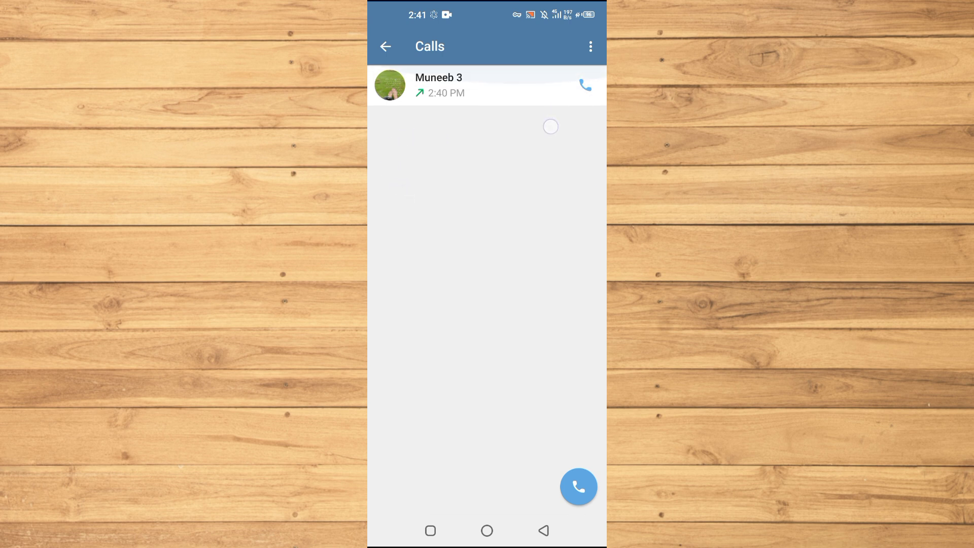